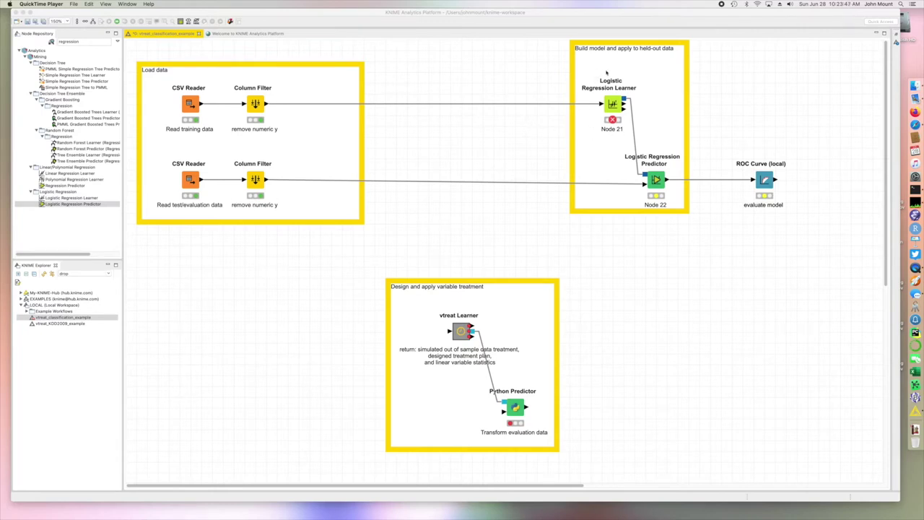
Step: Inspect the training Column Filter's filtered output table, then close it
right_click(268, 104)
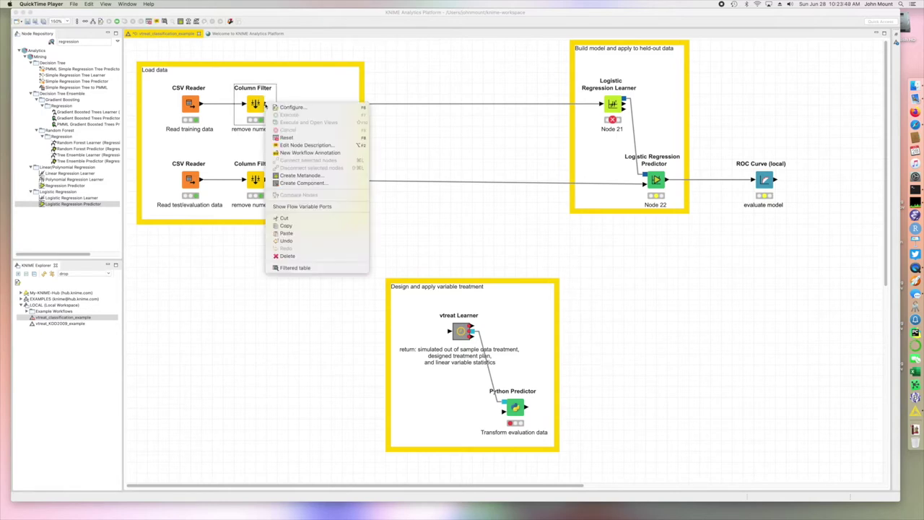
left_click(312, 268)
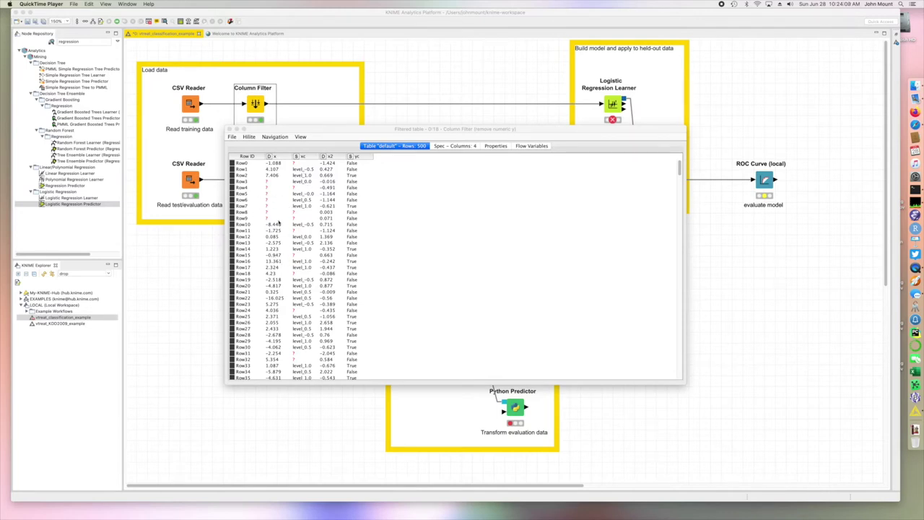
mouse_move(286, 218)
scroll(354, 224, "down", 3)
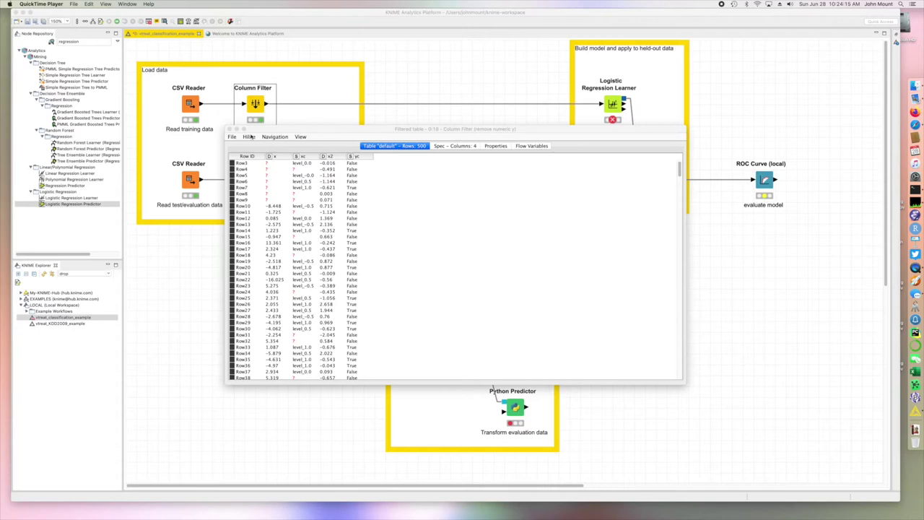
left_click(230, 130)
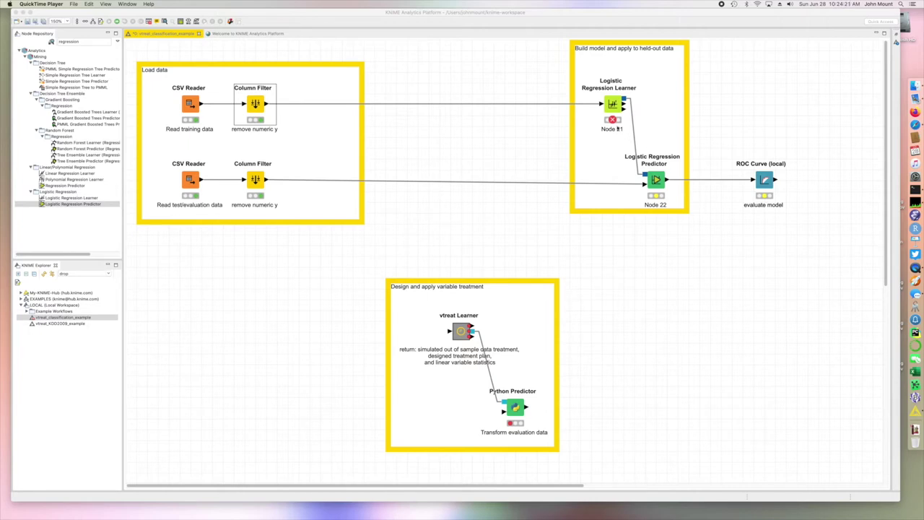
Step: Delete both Column Filter links to the logistic regression learner and predictor
left_click(549, 126)
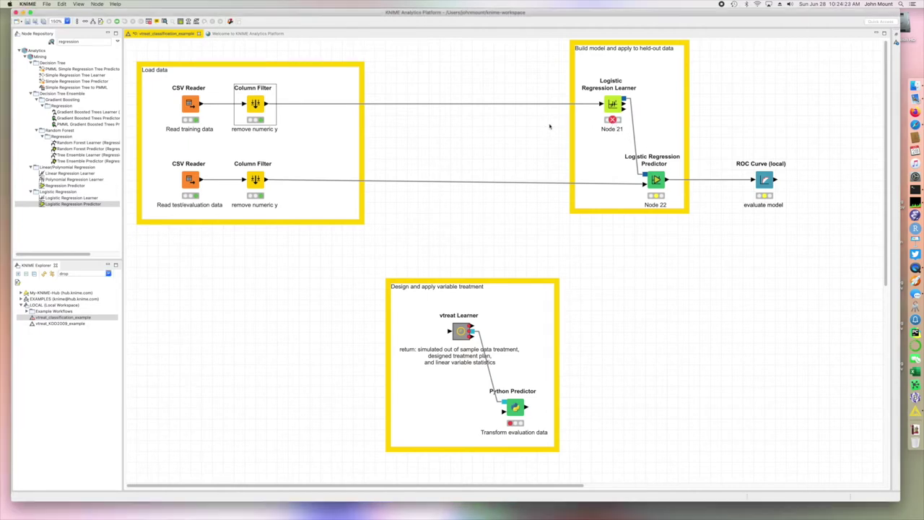
mouse_move(613, 121)
left_click(459, 108)
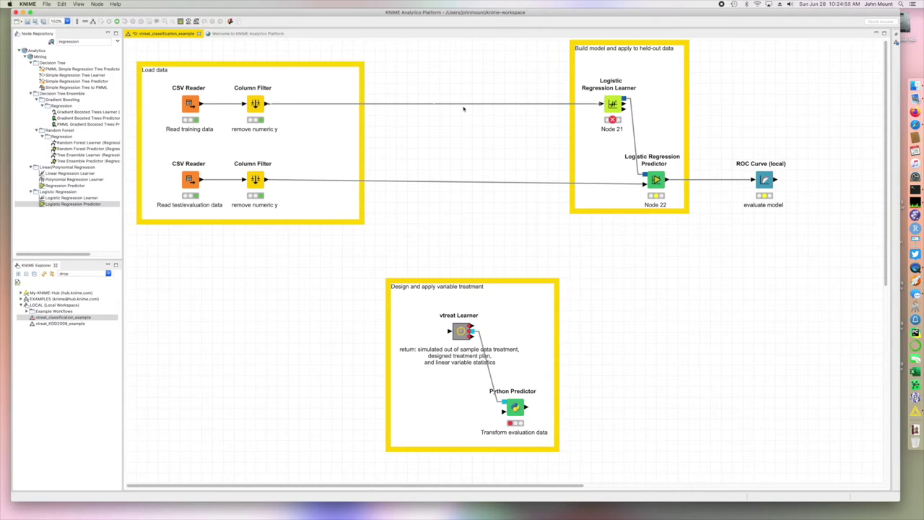
right_click(467, 105)
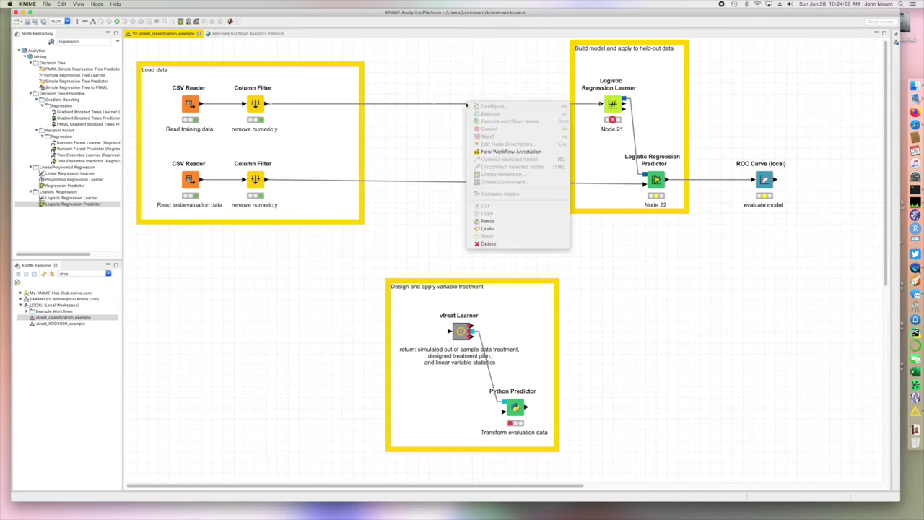
left_click(485, 243)
right_click(467, 183)
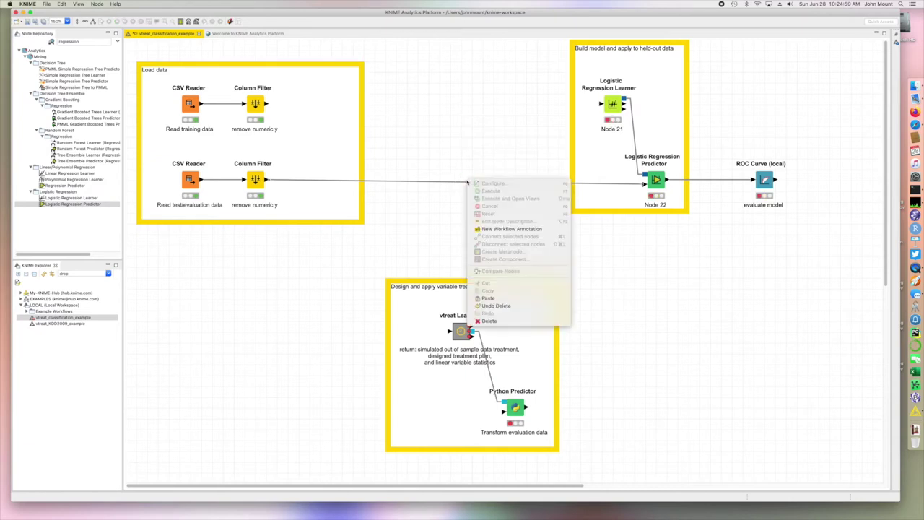
left_click(484, 319)
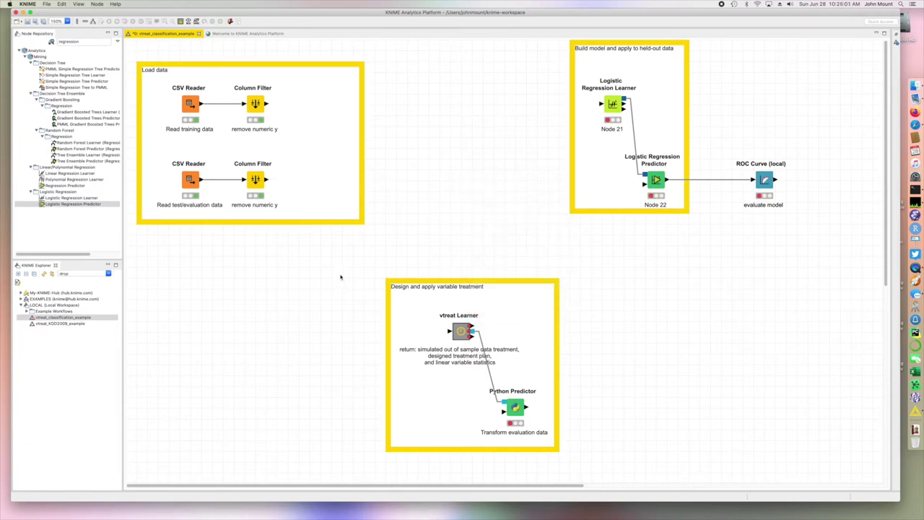
Step: Move the treatment group up and wire both Column Filters through the vtreat nodes into the regression nodes
left_click_drag(341, 276, 599, 477)
left_click_drag(529, 339, 532, 116)
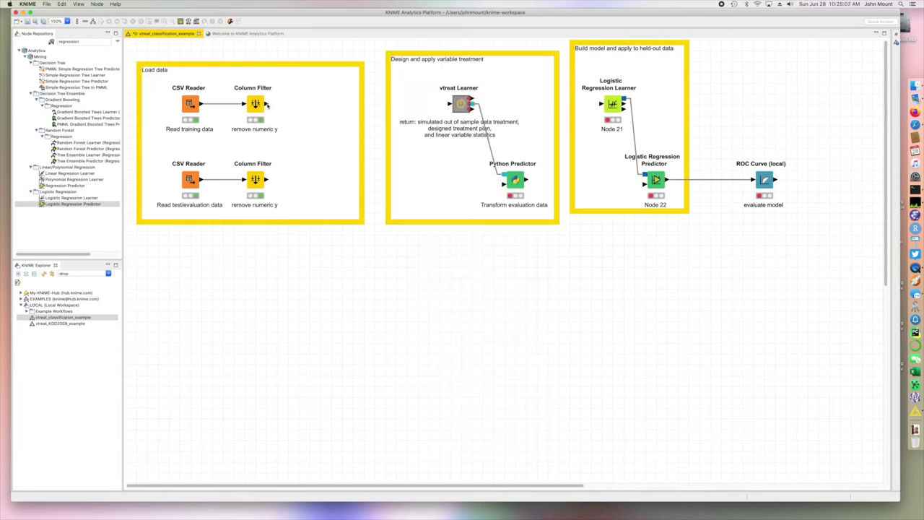
left_click_drag(268, 104, 450, 104)
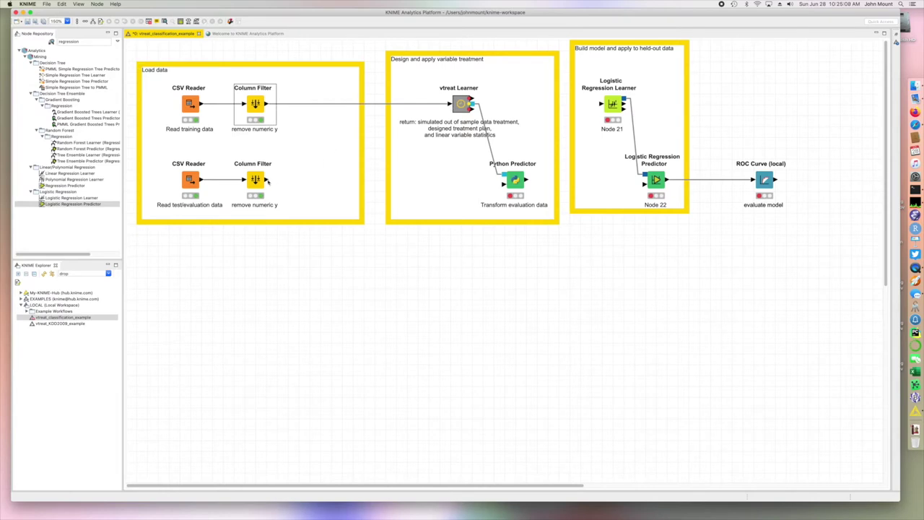
left_click_drag(268, 179, 504, 184)
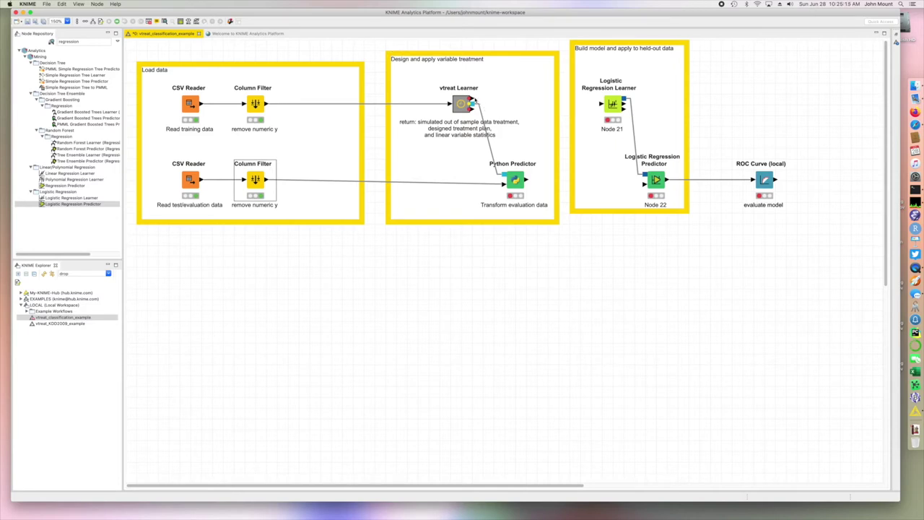
left_click_drag(474, 101, 603, 104)
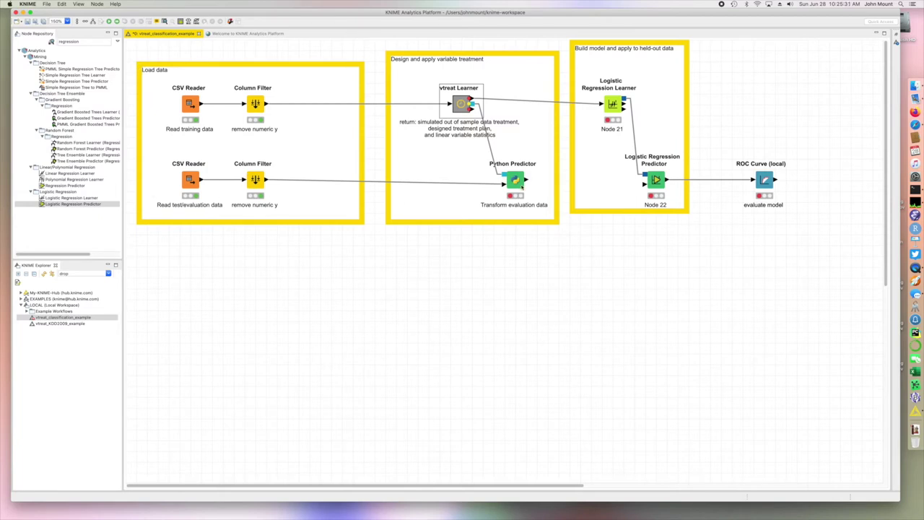
left_click(527, 182)
left_click_drag(551, 181, 645, 183)
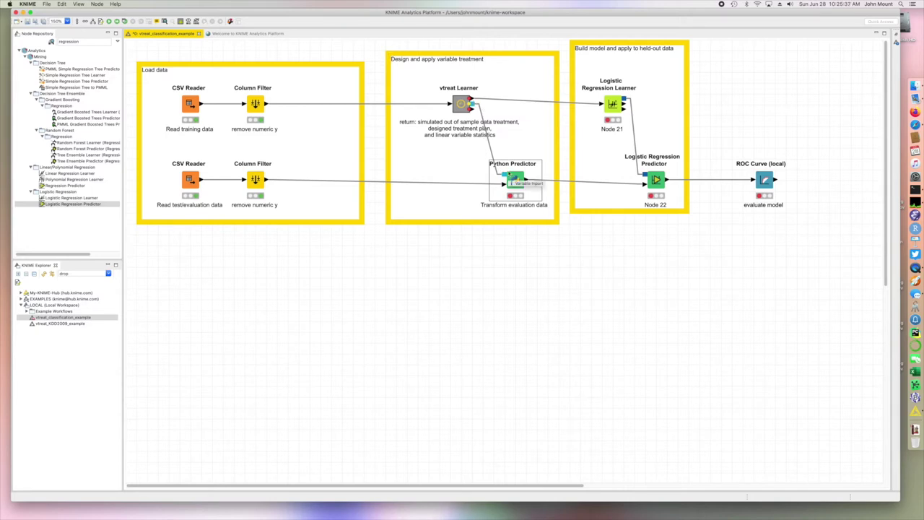
Step: Select all nodes, reset them, and execute the entire workflow
left_click(165, 45)
key("super+a")
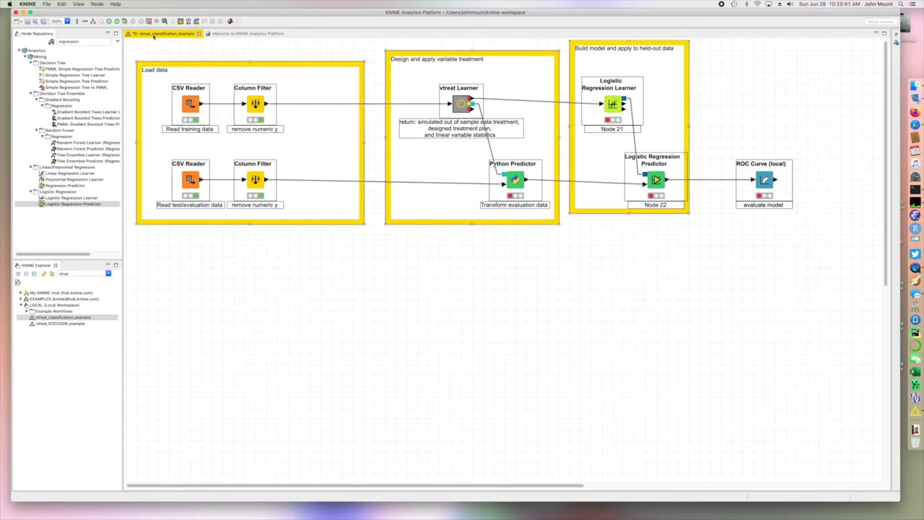
left_click(97, 3)
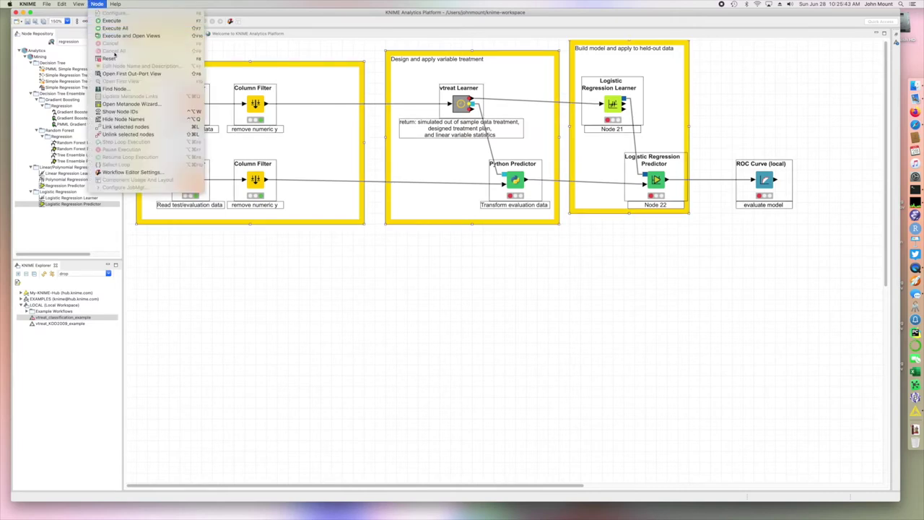
left_click(110, 58)
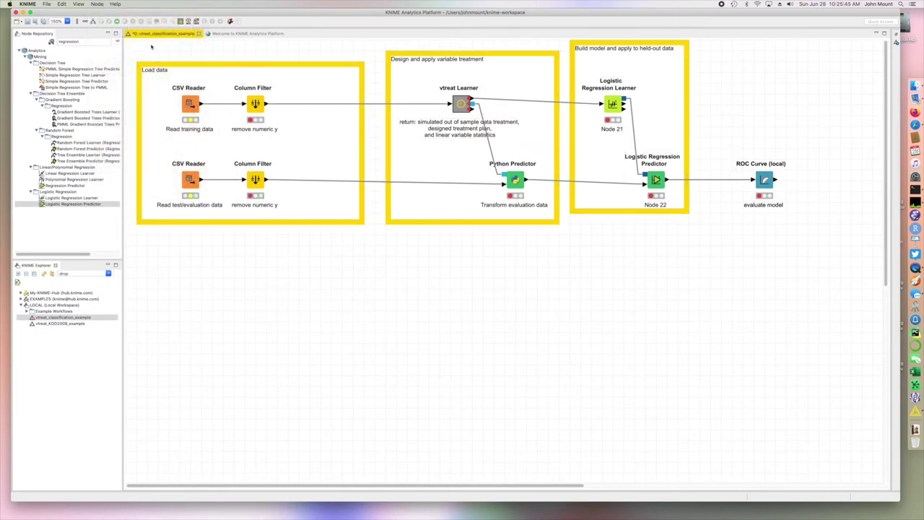
left_click(97, 4)
left_click(109, 28)
right_click(764, 178)
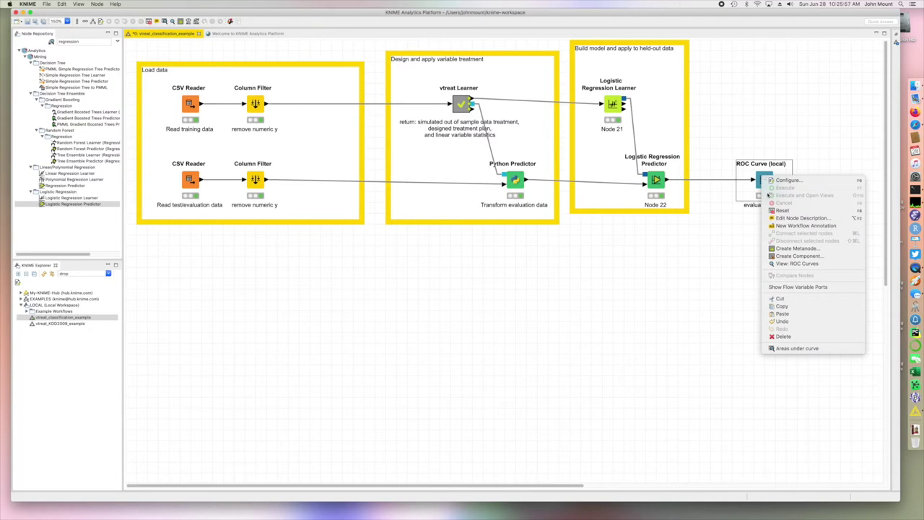
left_click(767, 263)
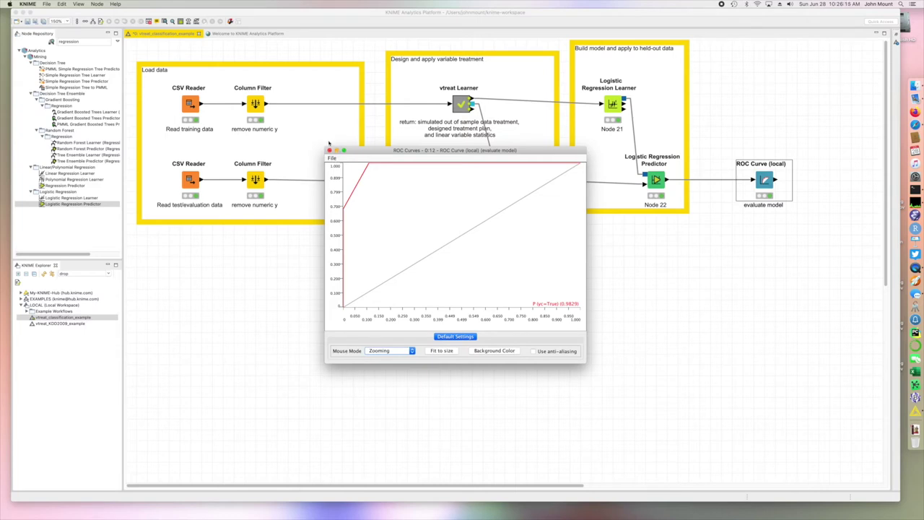
left_click(330, 150)
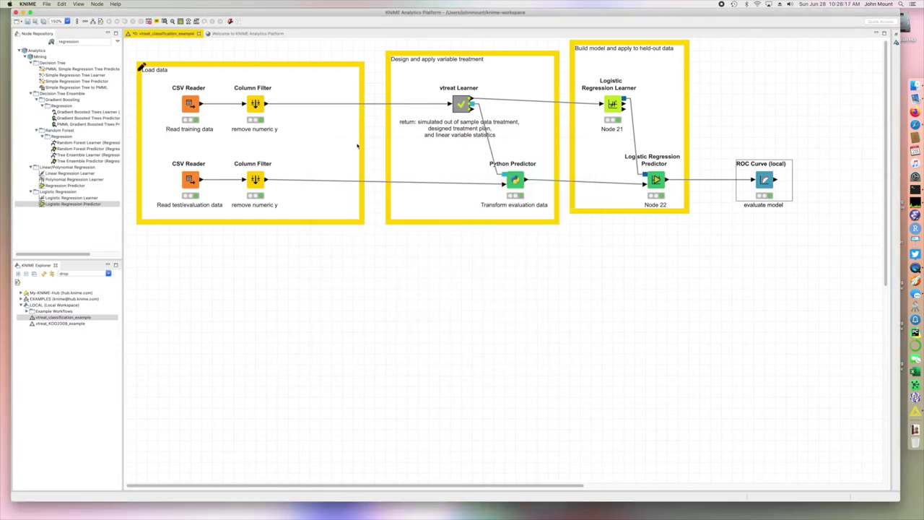
right_click(270, 105)
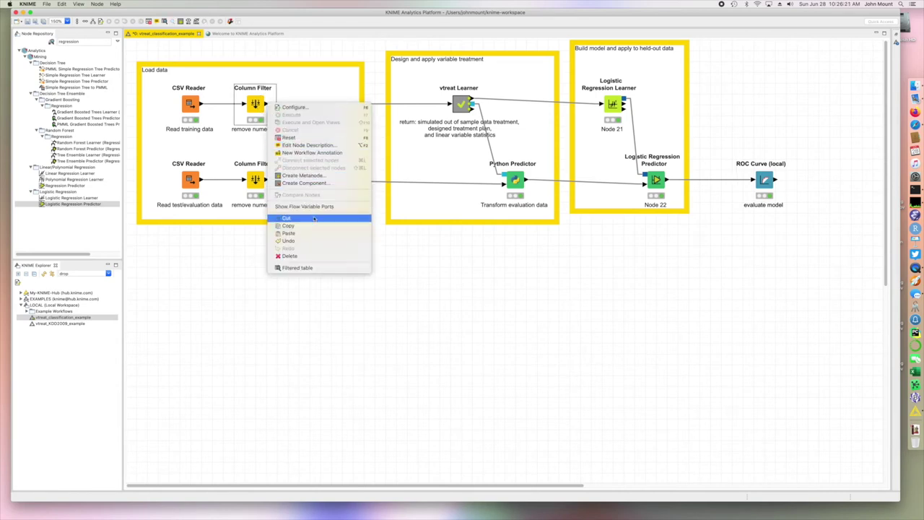
left_click(312, 268)
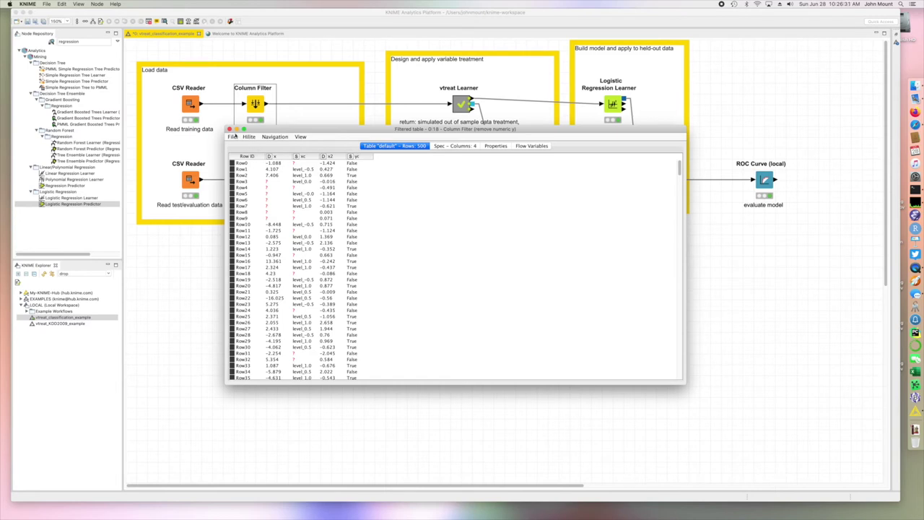
left_click(230, 130)
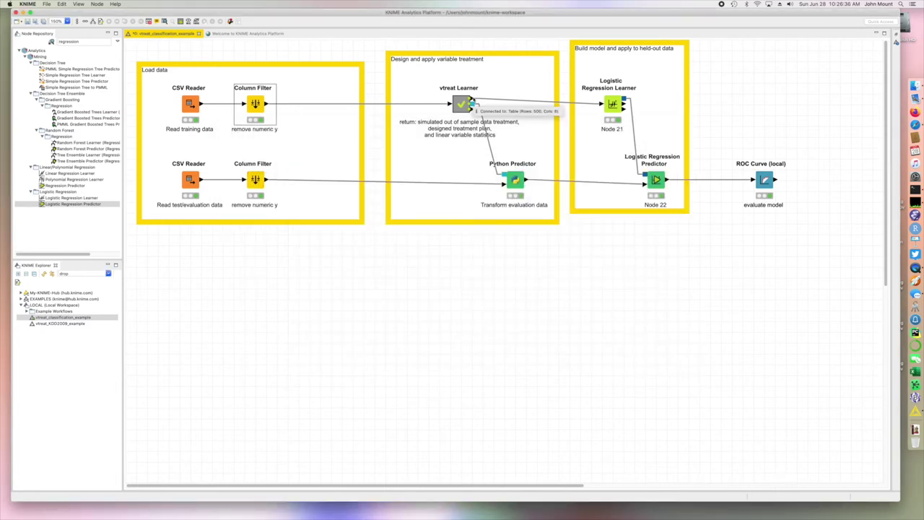
right_click(473, 100)
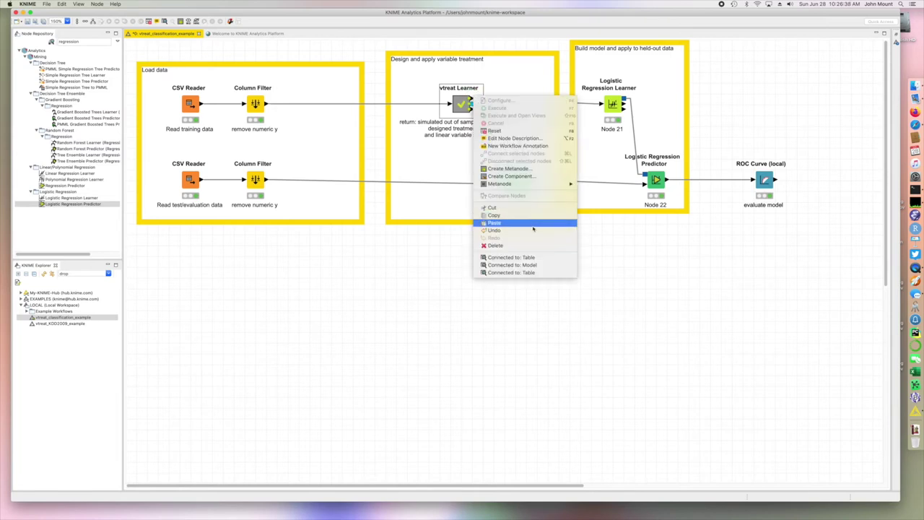
left_click(541, 257)
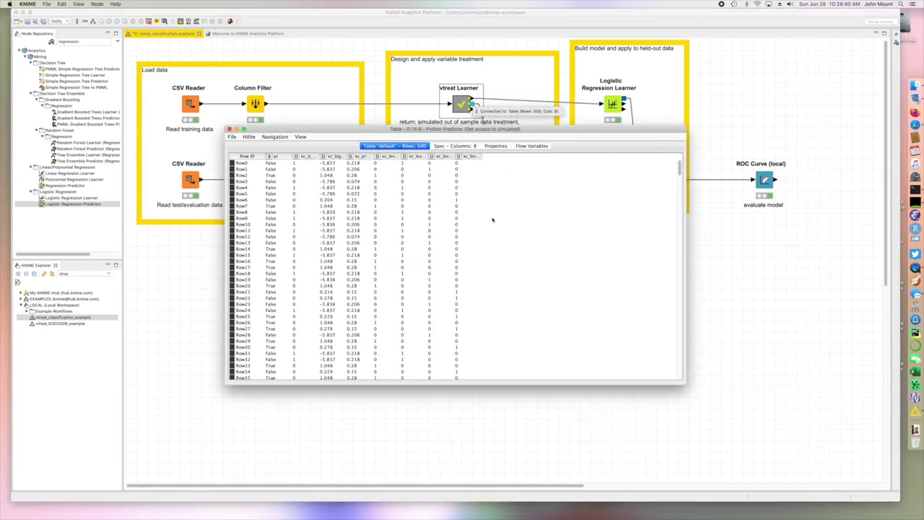
left_click_drag(321, 156, 557, 156)
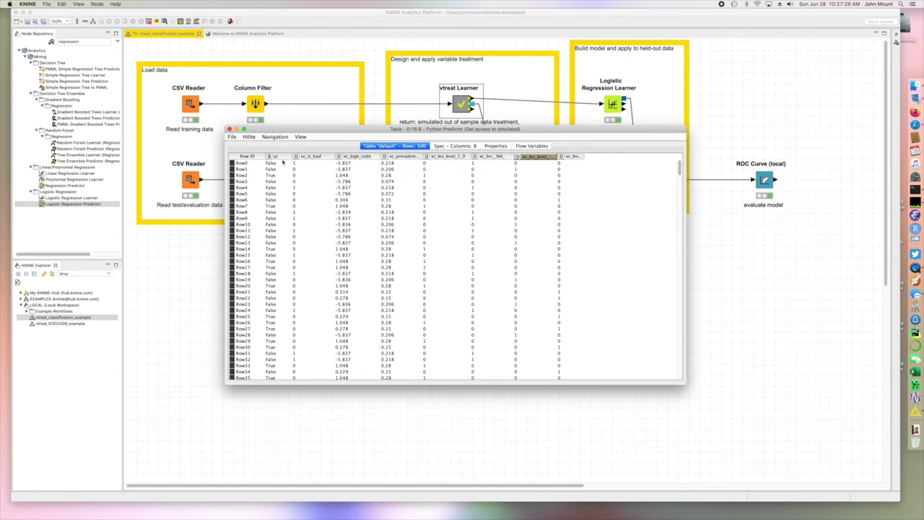
left_click(230, 129)
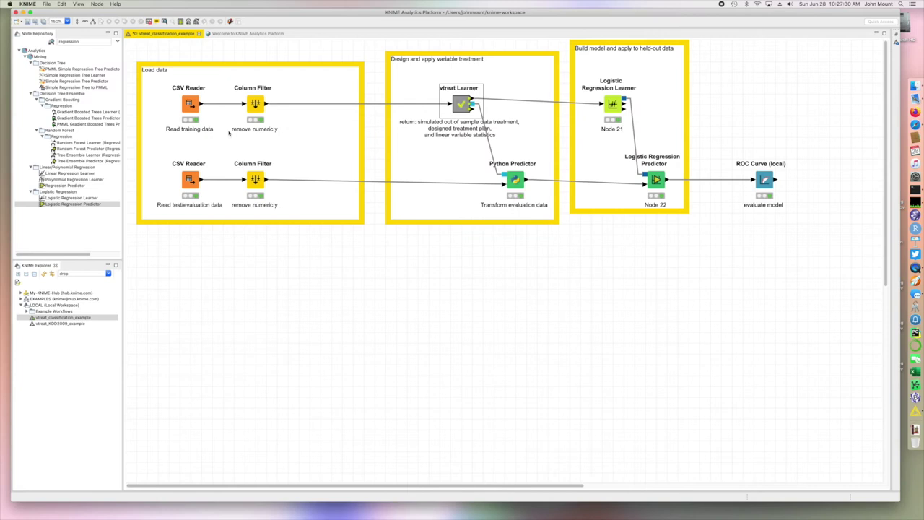
Step: Review vtreat Learner's variable score table output, then close it
right_click(471, 111)
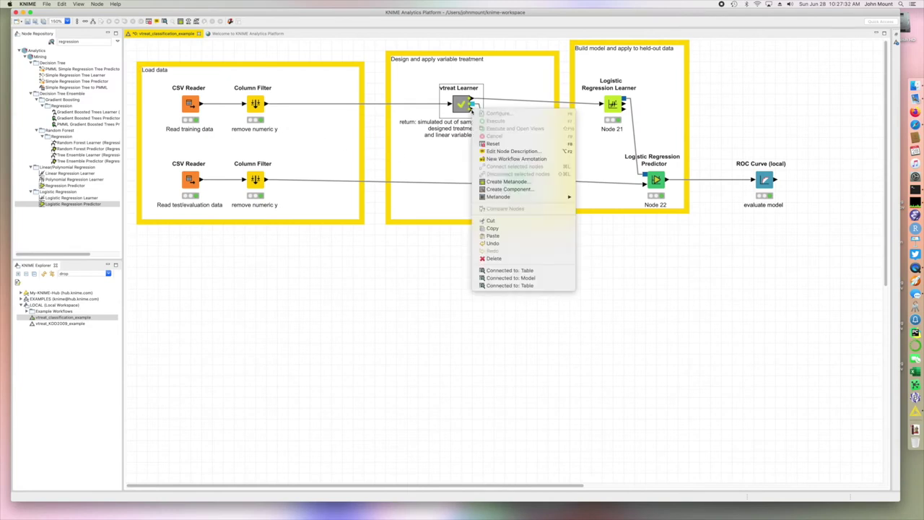
left_click(513, 285)
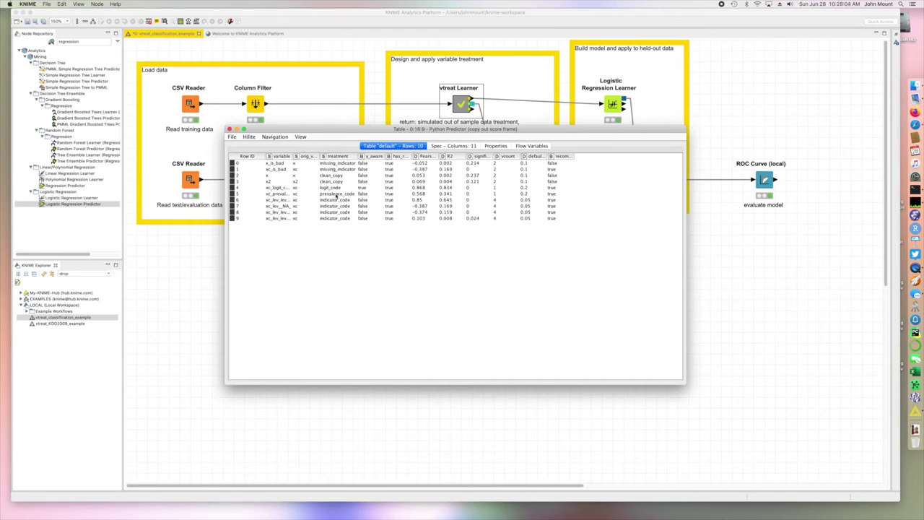
key("super+w")
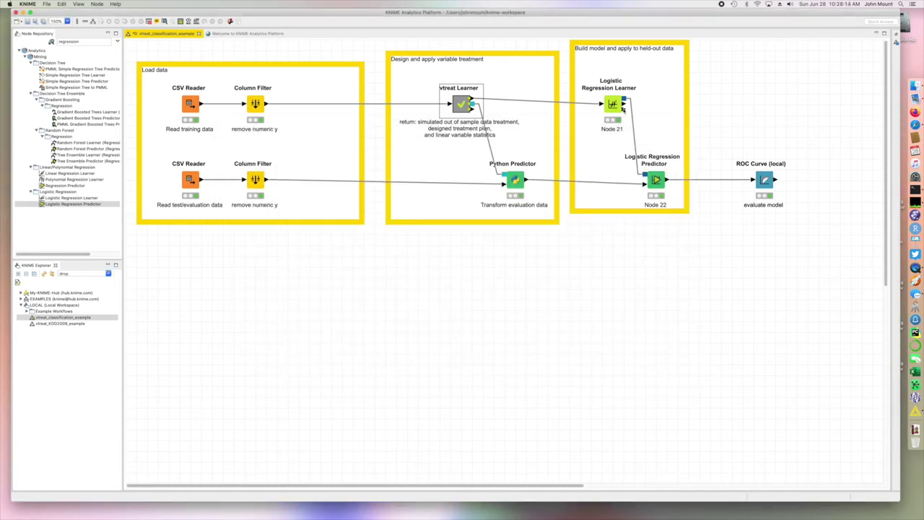
right_click(624, 110)
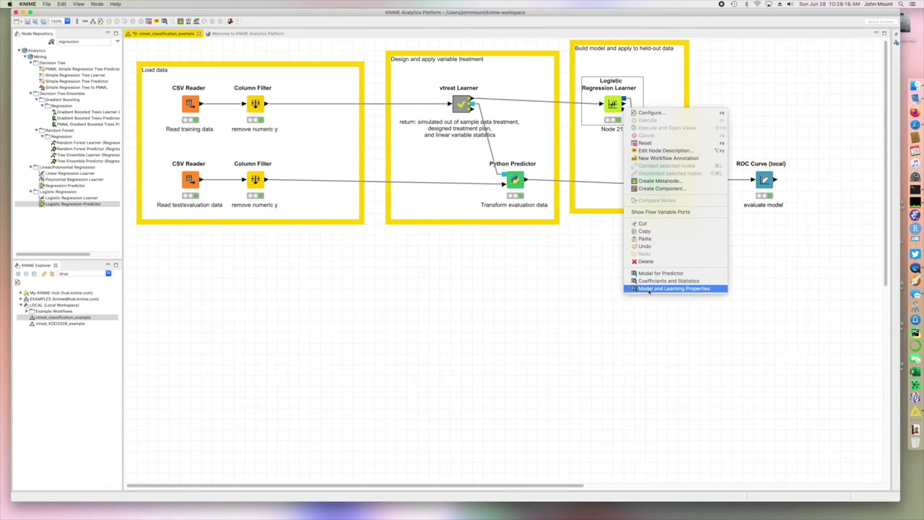
left_click(653, 280)
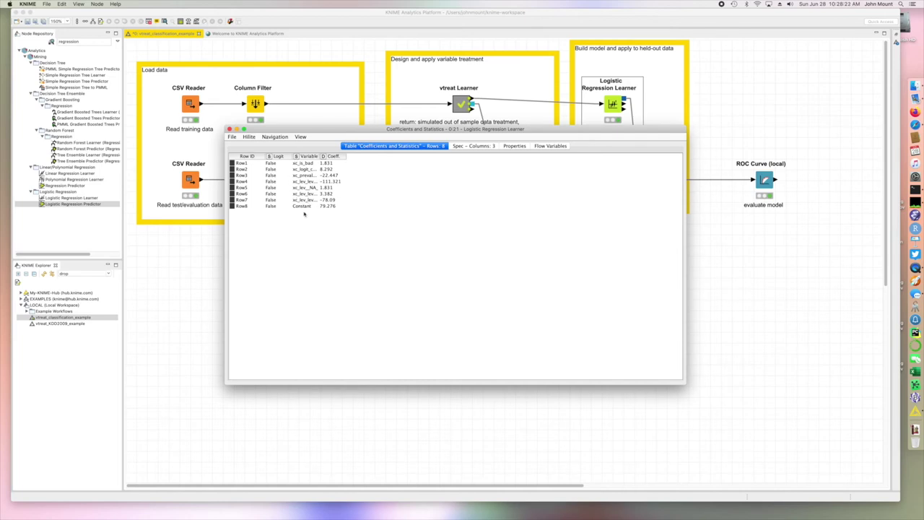
key("super+w")
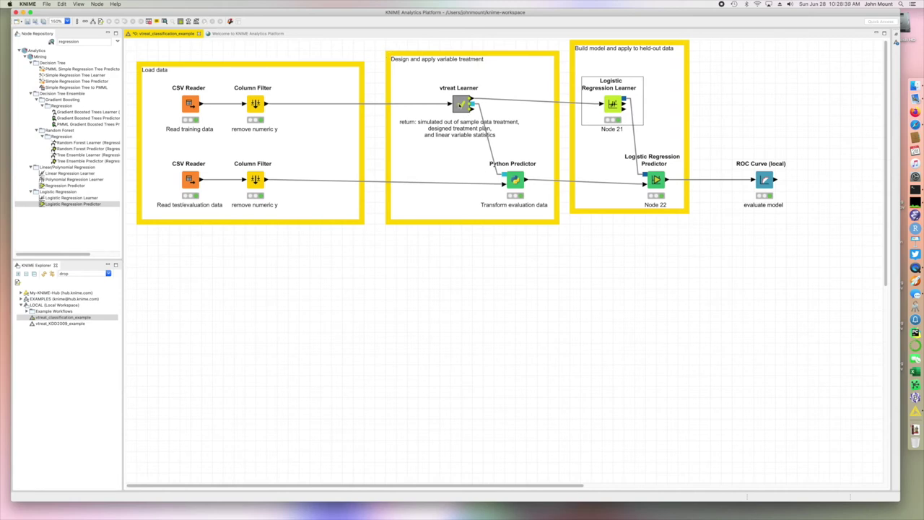
Step: Open the vtreat Learner component to show its internal Python Learner and Predictor nodes
double_click(459, 105)
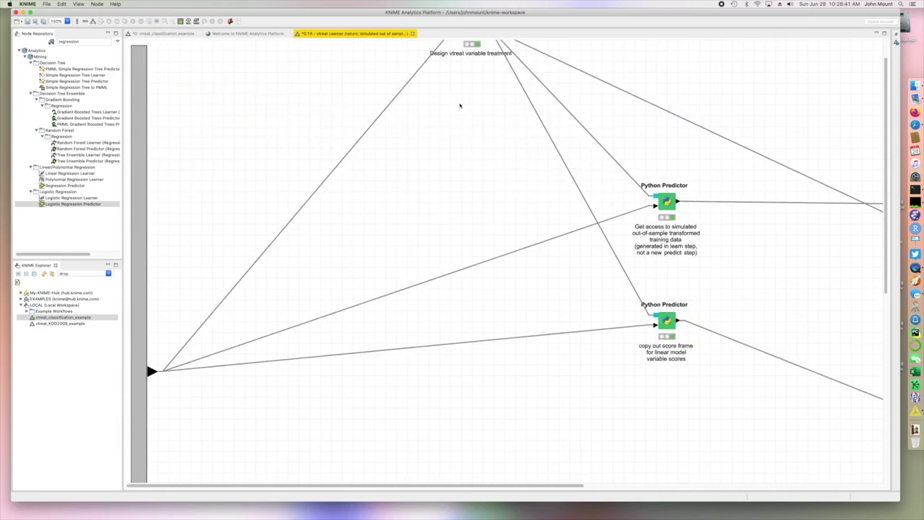
scroll(460, 106, "down", 6)
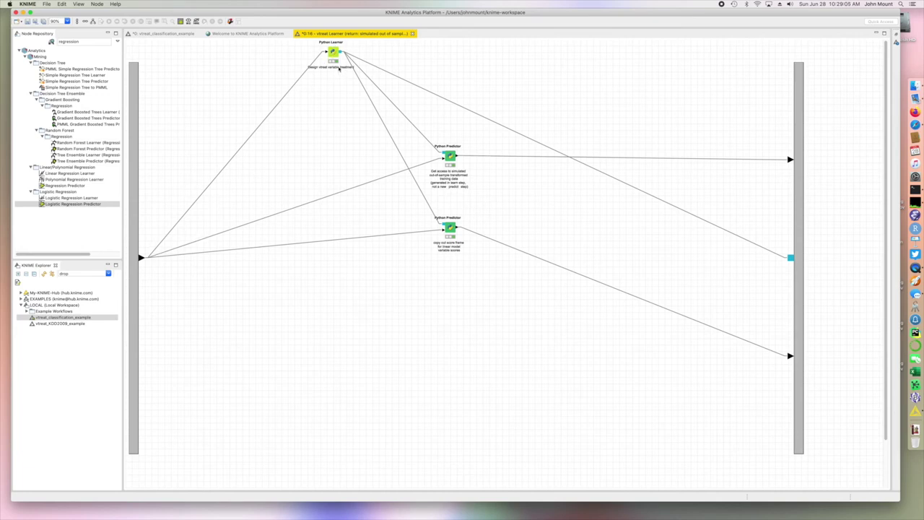
Step: Open and enlarge the Python Learner script, highlighting error_on_duplicate_frames, filter_to_recommended and the fit_transform call
double_click(333, 52)
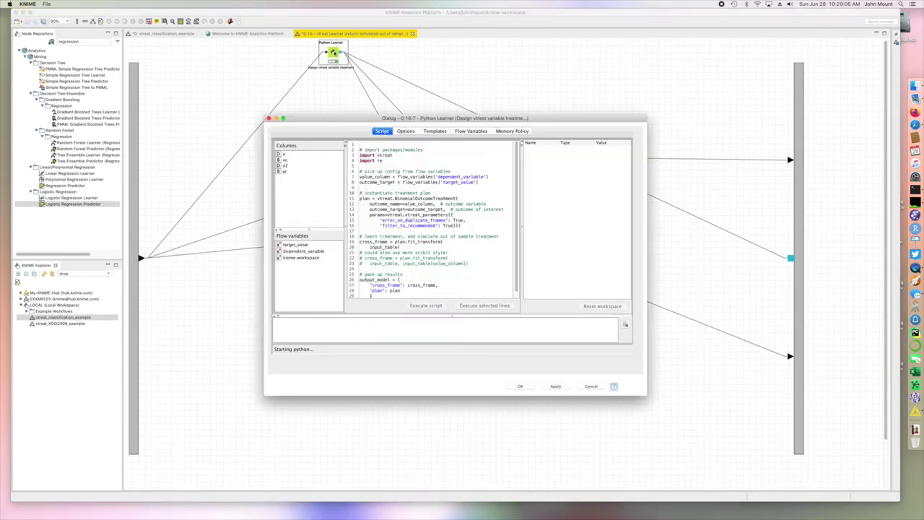
left_click_drag(645, 393, 702, 452)
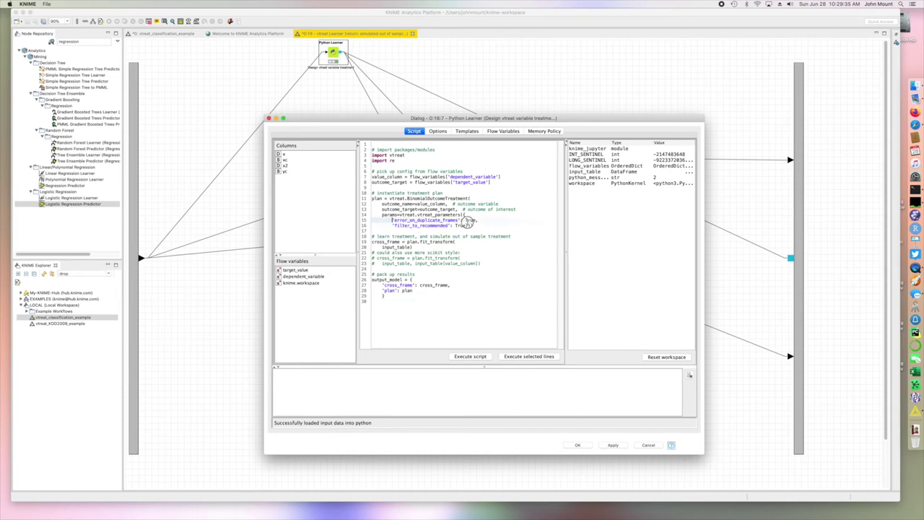
left_click_drag(392, 220, 481, 222)
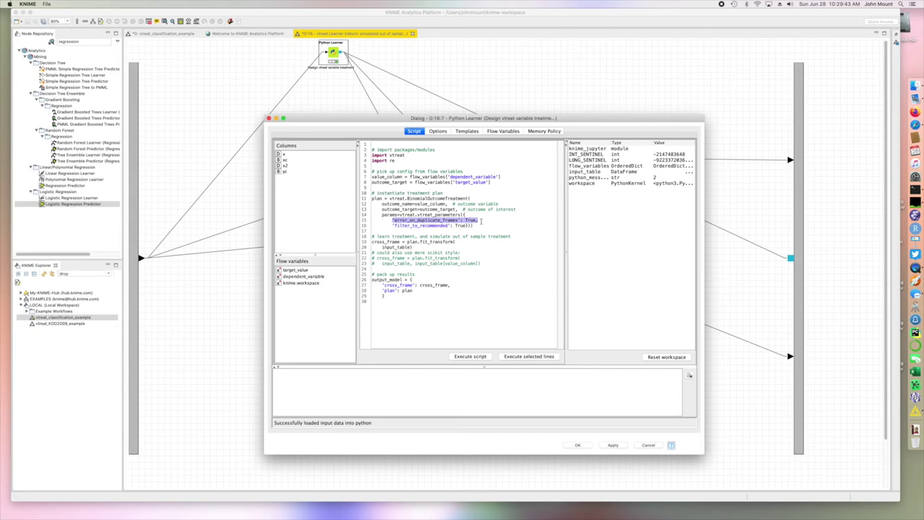
left_click_drag(392, 225, 479, 223)
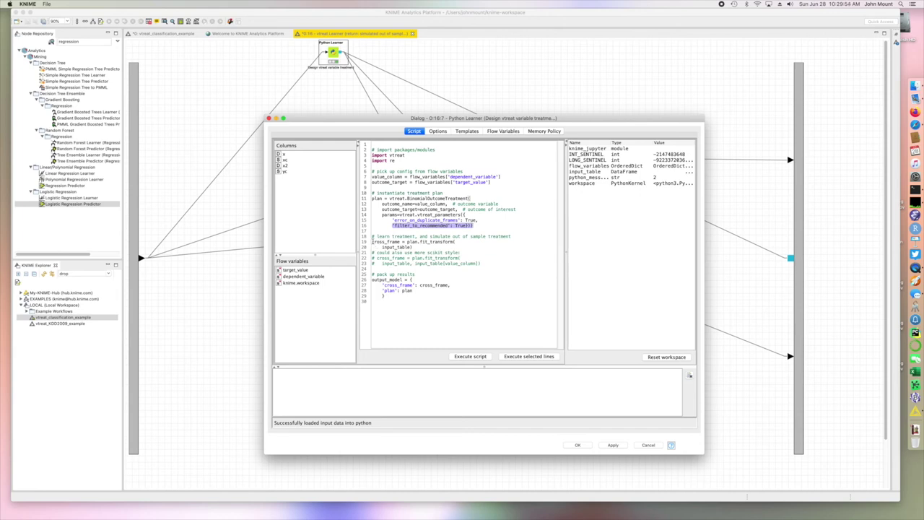
left_click_drag(373, 241, 442, 247)
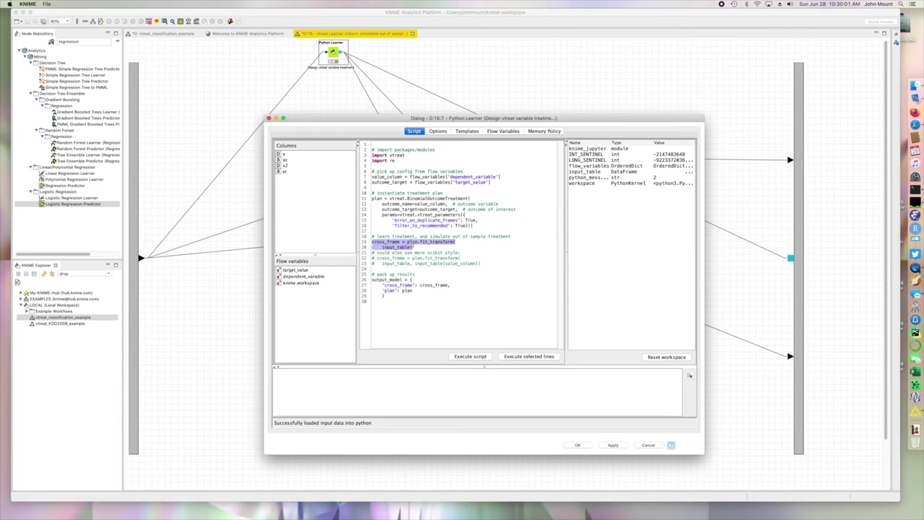
Step: Highlight plan, cross_frame and the output_model dictionary, then close the Python Learner script
double_click(412, 242)
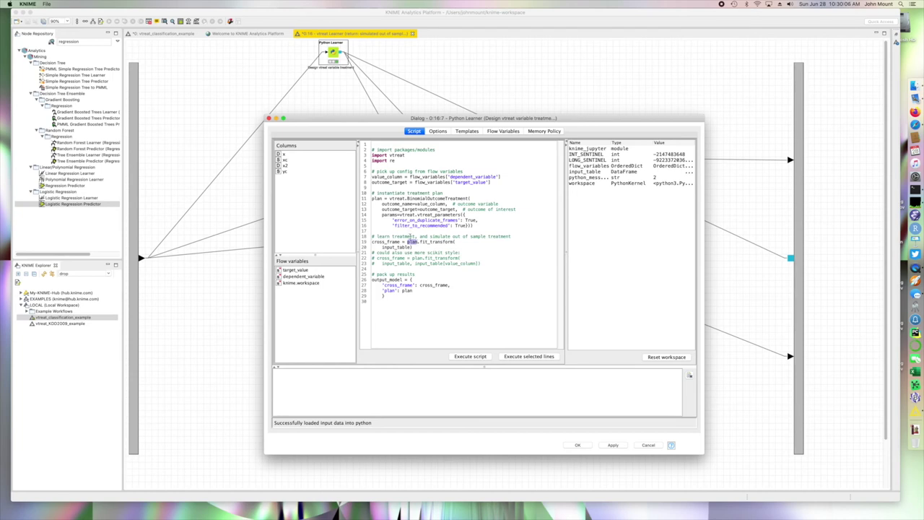
double_click(389, 241)
left_click_drag(371, 279, 414, 298)
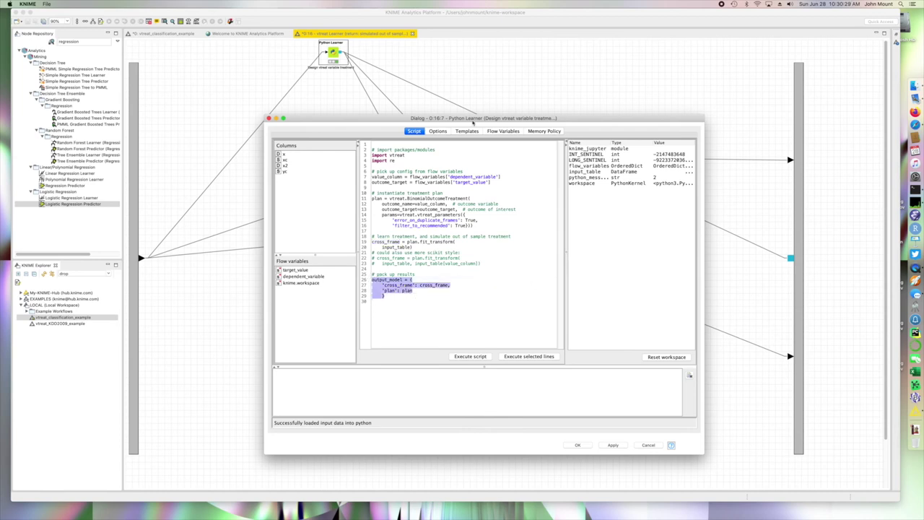
left_click(268, 119)
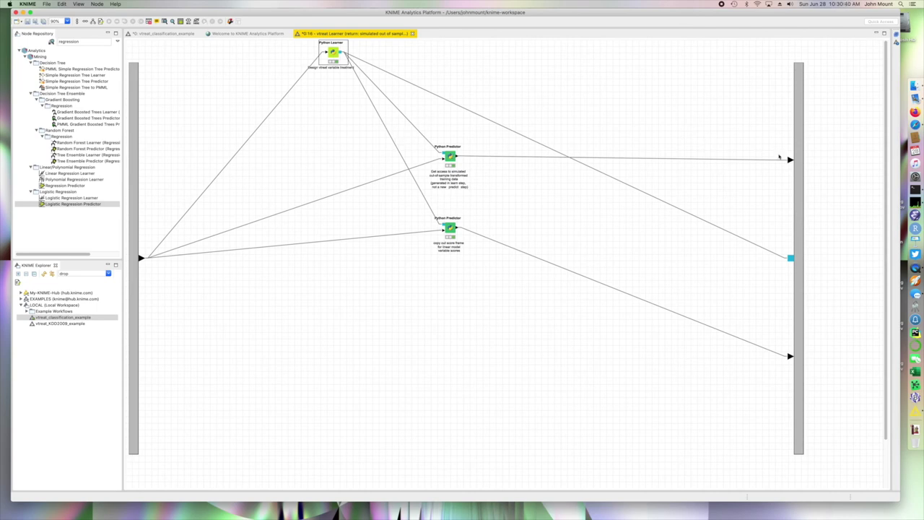
Step: Review both Python Predictor scripts inside the component, then exit the vtreat Learner view
double_click(449, 156)
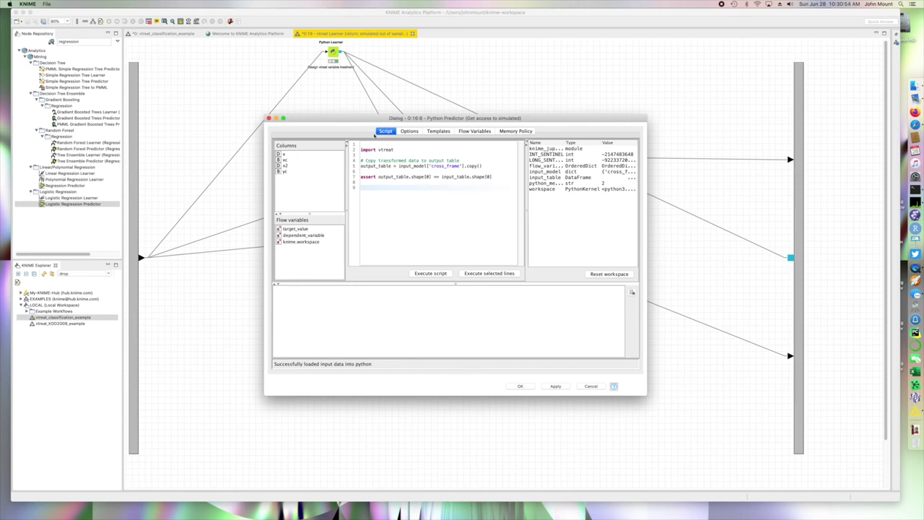
left_click(268, 118)
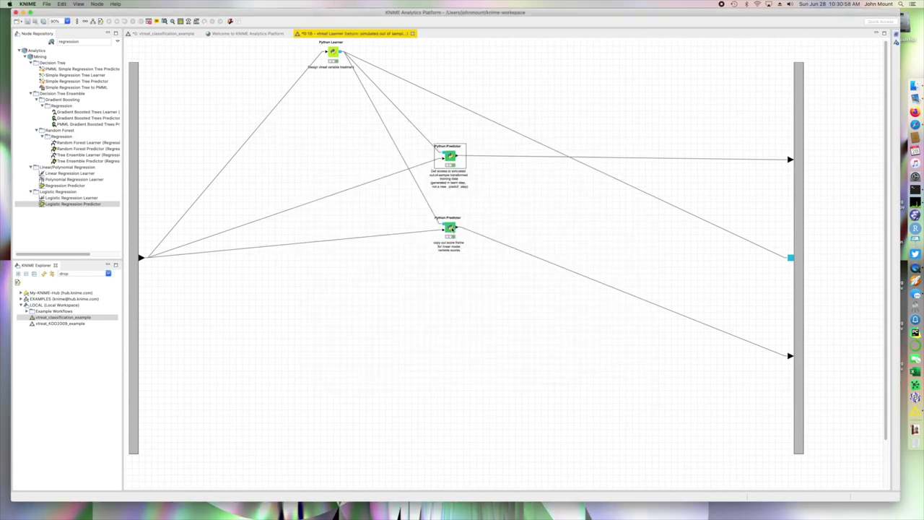
double_click(450, 229)
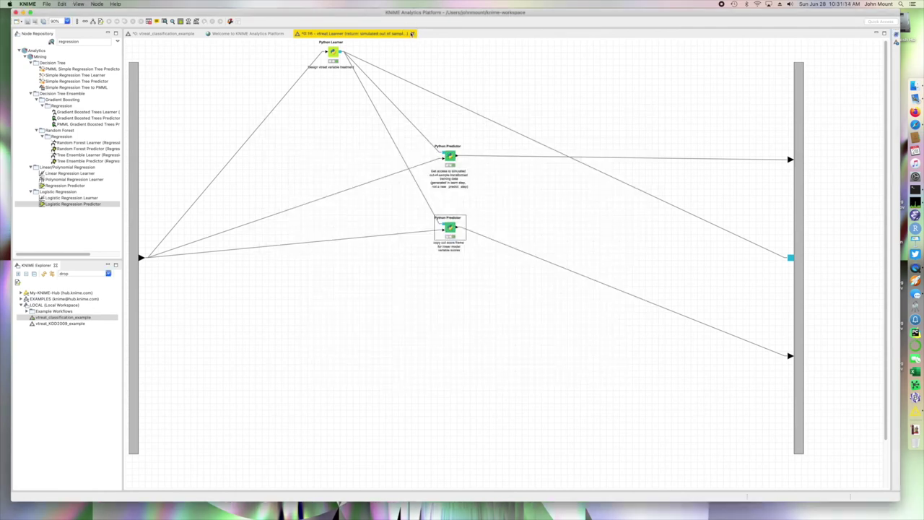
left_click(412, 33)
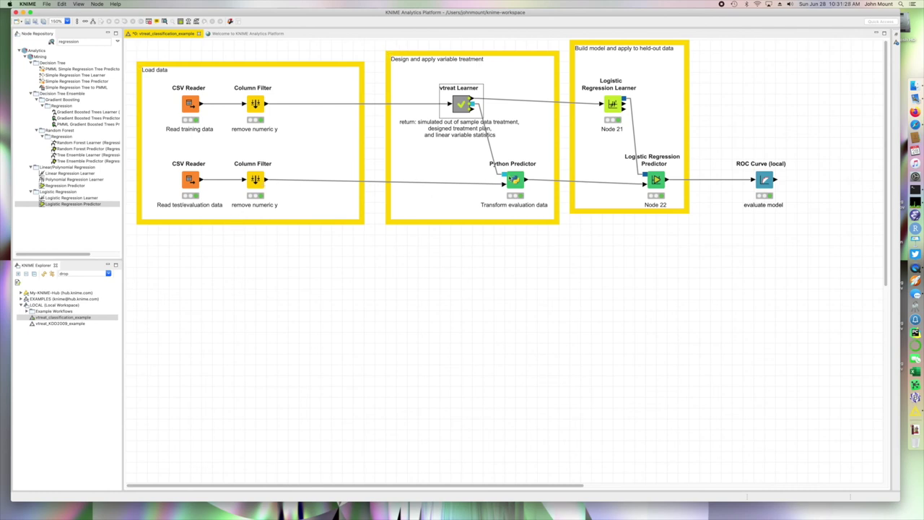
double_click(515, 180)
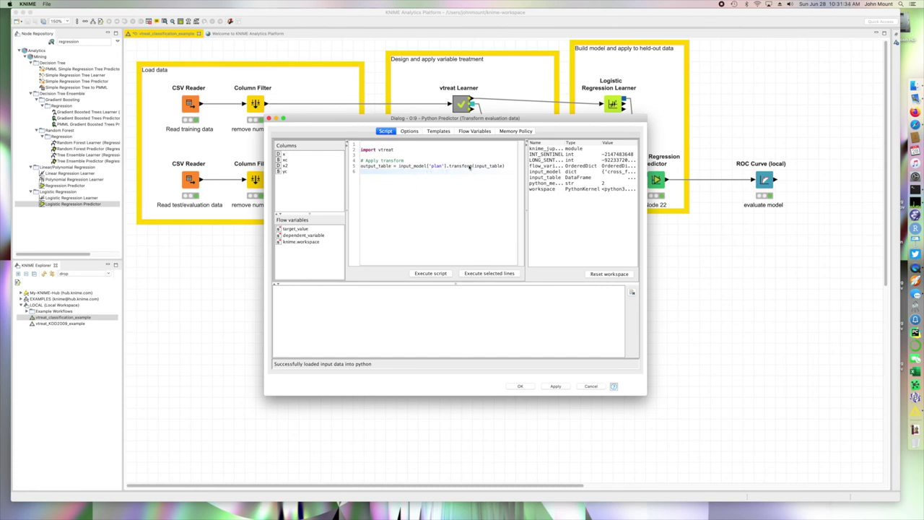
left_click(268, 118)
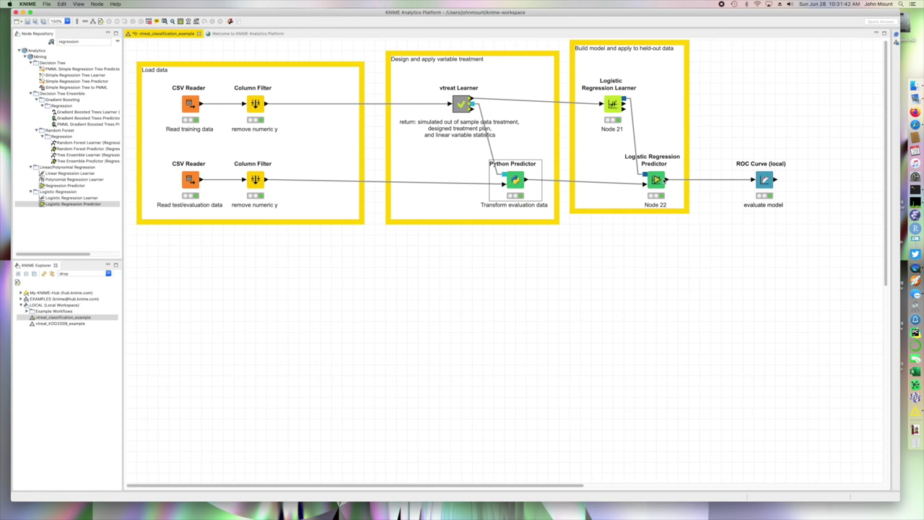
right_click(765, 183)
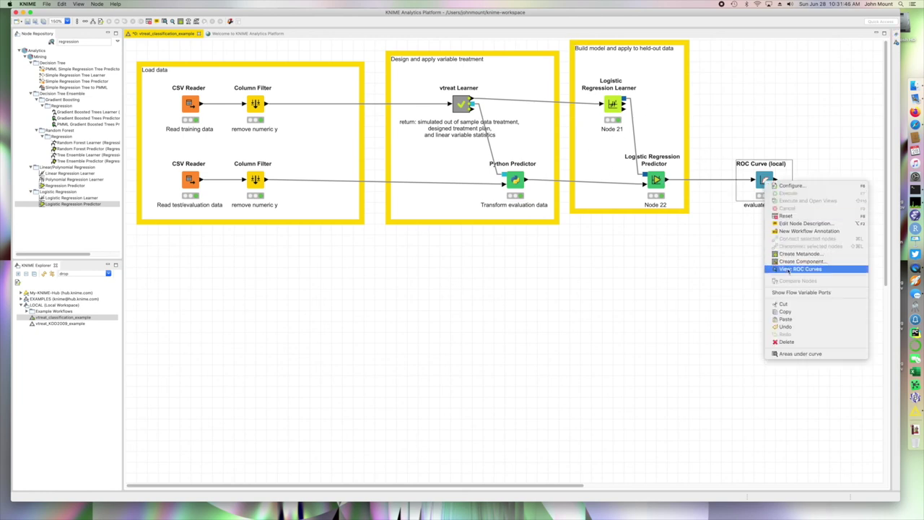
left_click(789, 271)
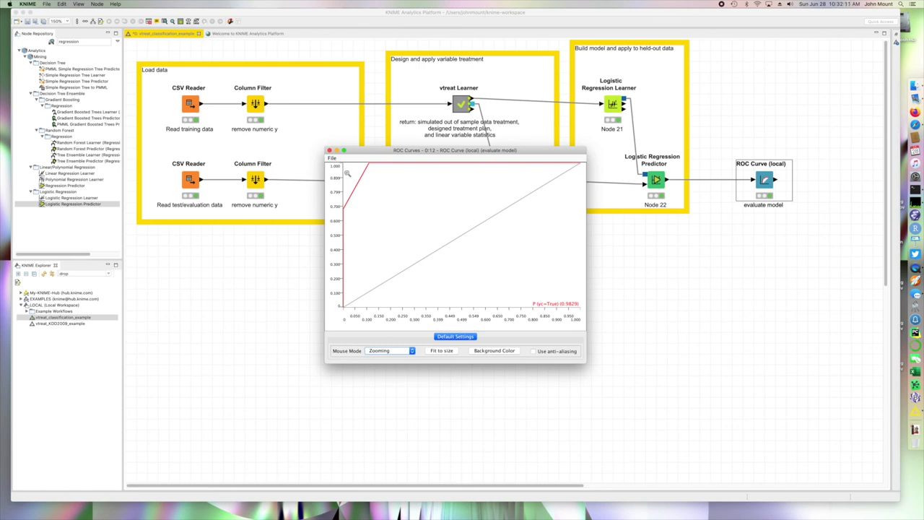
left_click(329, 150)
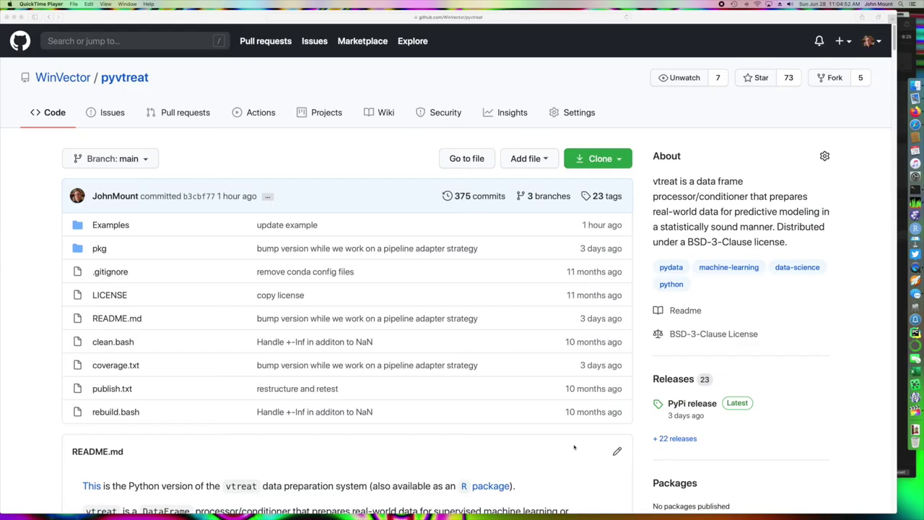
Step: Scroll the pyvtreat README through Installing, Details and documentation links to the VTREAT logo
scroll(576, 447, "down", 10)
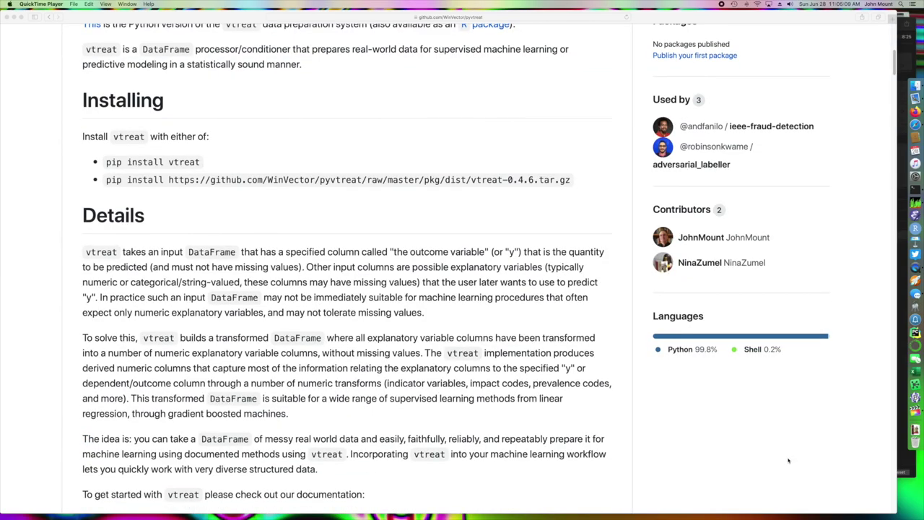
scroll(789, 461, "down", 3)
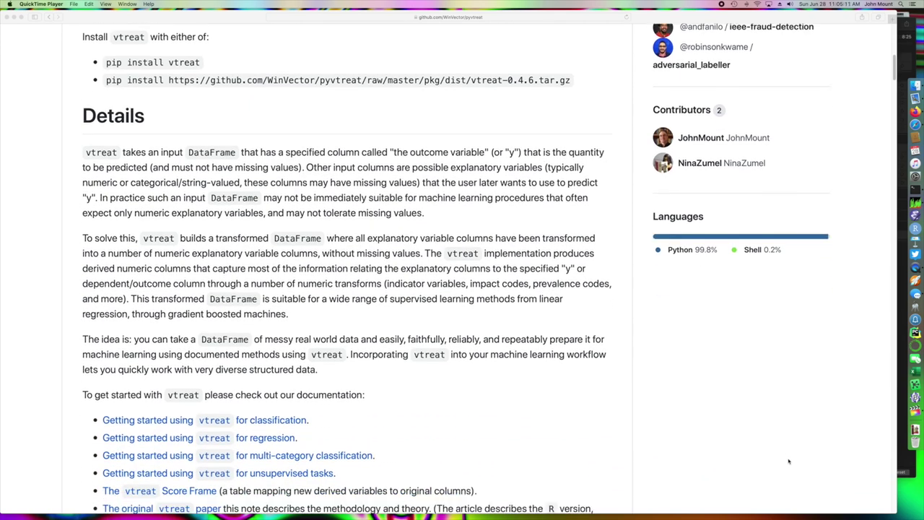
scroll(789, 462, "down", 2)
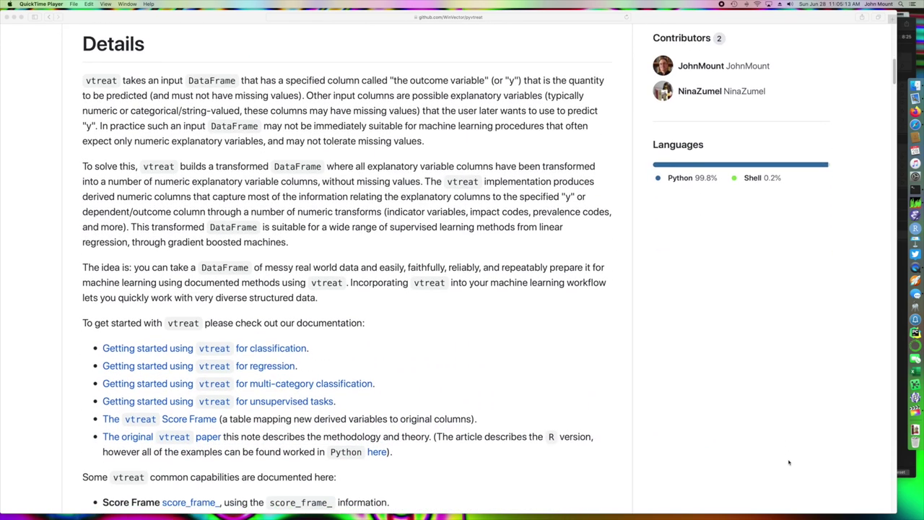
scroll(789, 462, "down", 3)
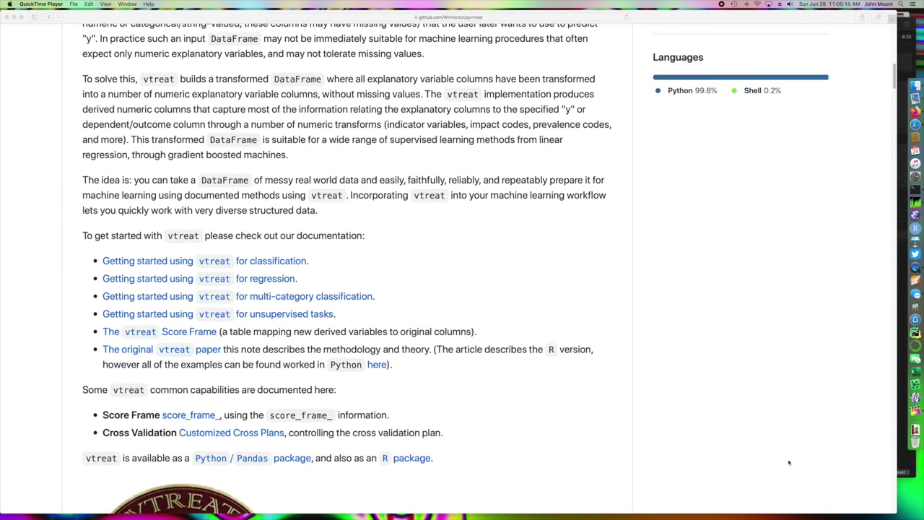
scroll(789, 462, "down", 1)
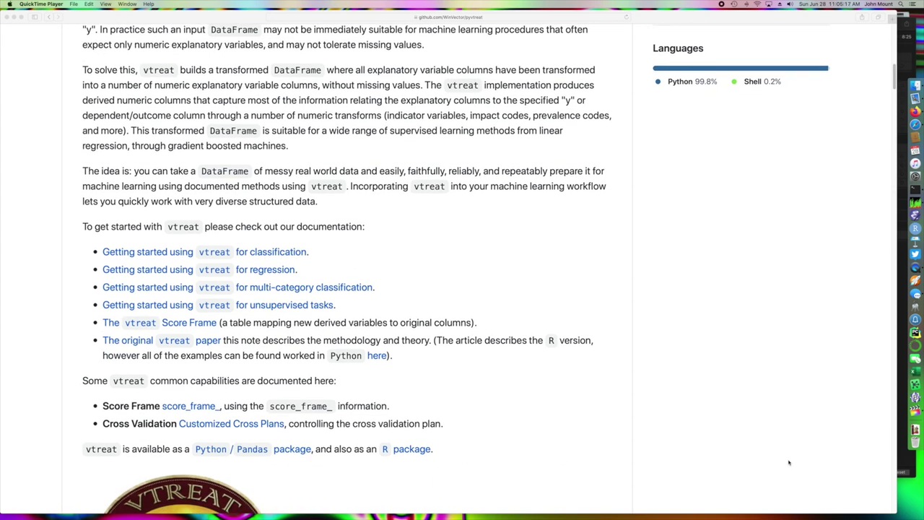
scroll(788, 462, "down", 2)
scroll(789, 462, "down", 2)
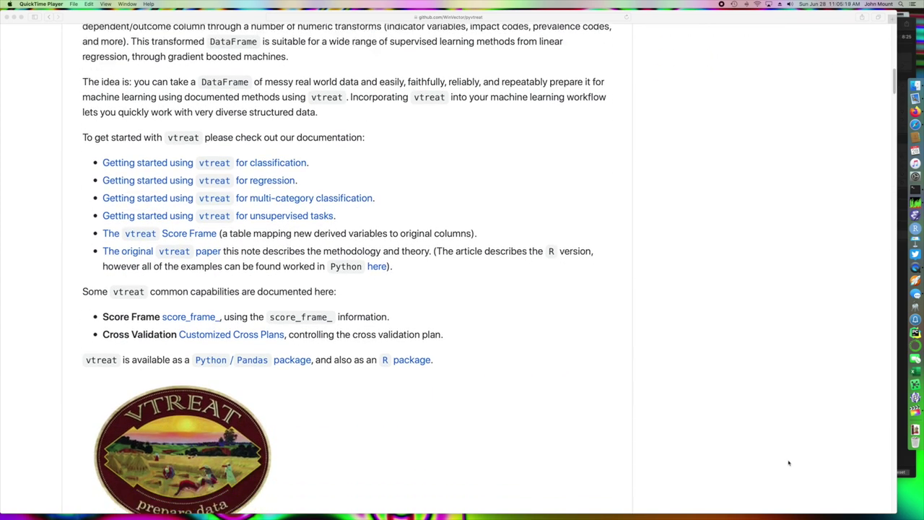
scroll(788, 462, "down", 2)
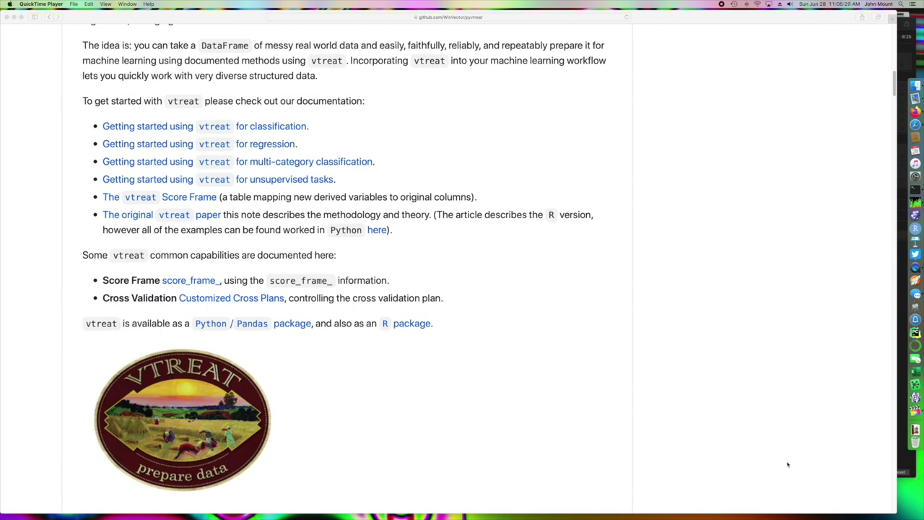